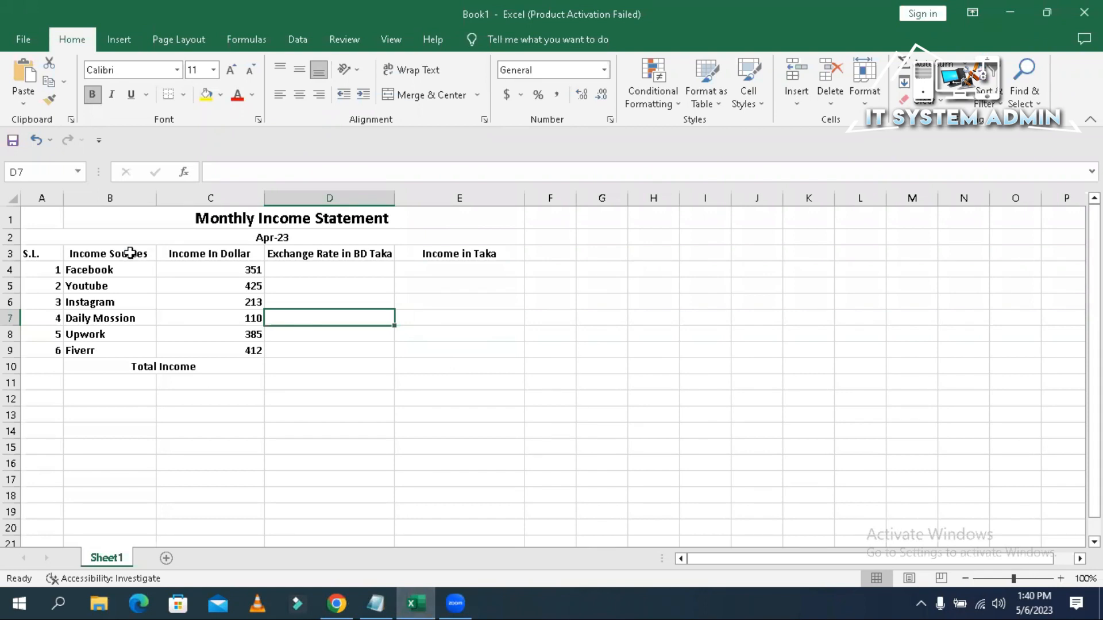
- Review the income sources Facebook to Fiverr and their dollar incomes: 351, 425, 213, 110, 385, 412
left_click(130, 253)
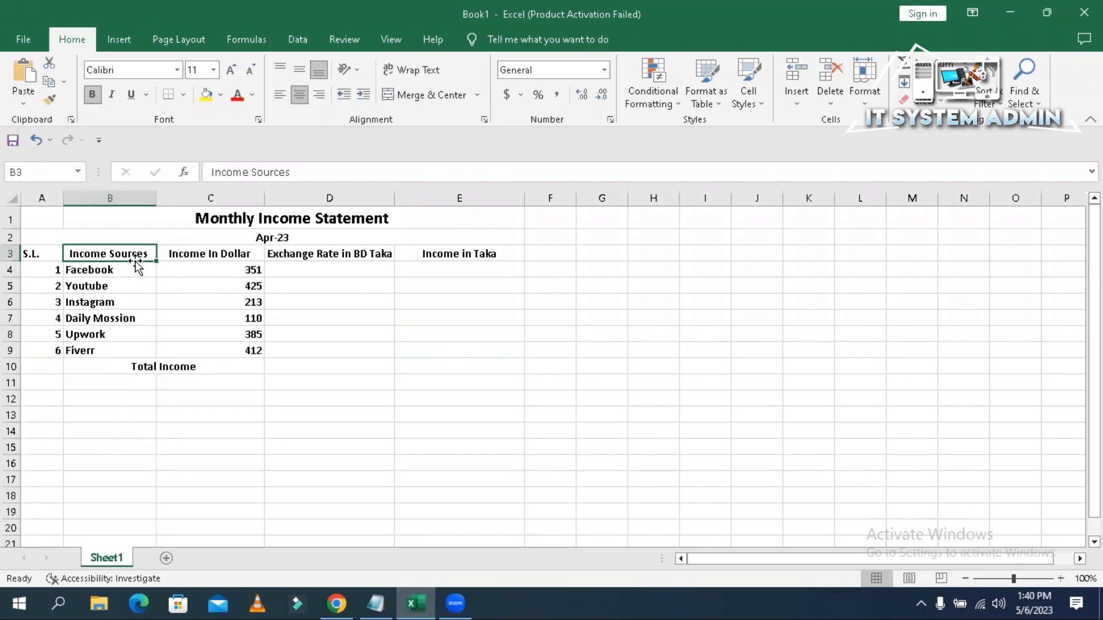
left_click(129, 268)
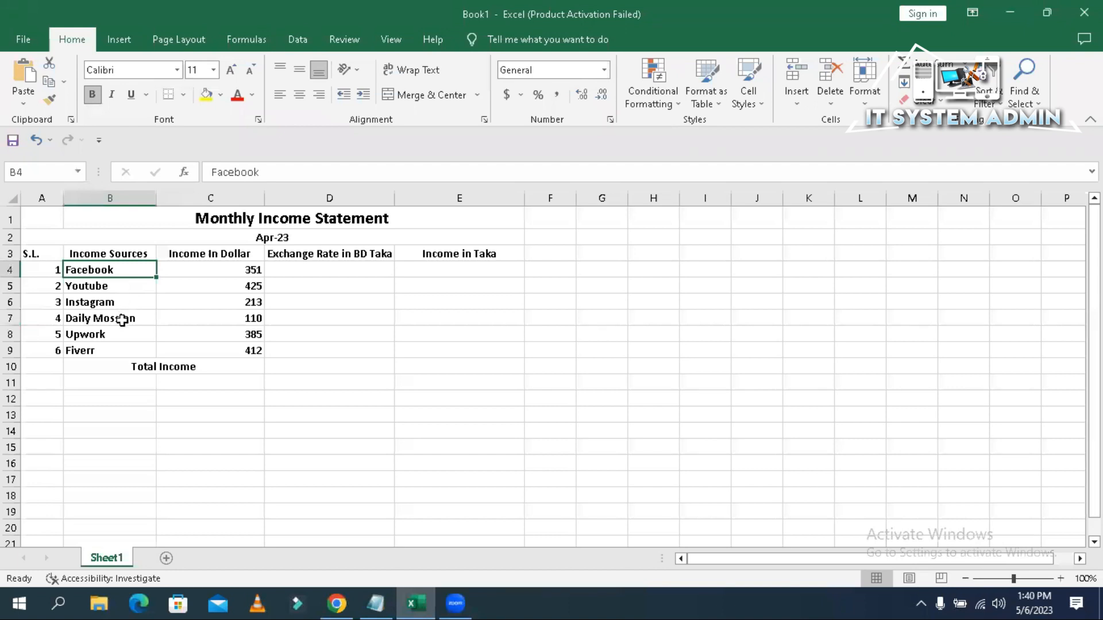
left_click(115, 353)
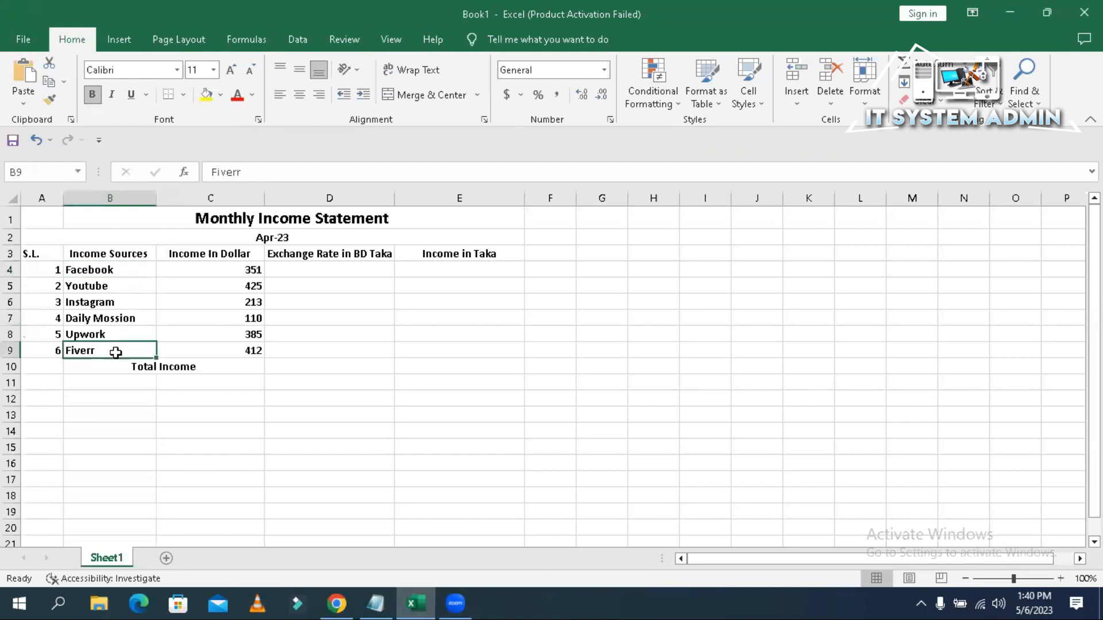
left_click(224, 268)
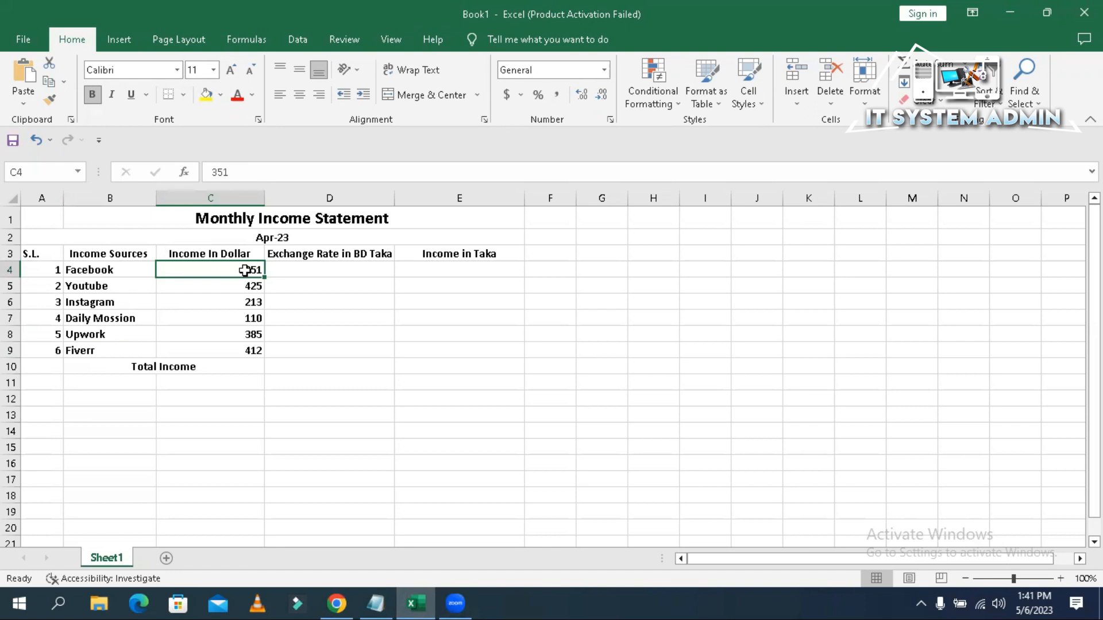
left_click(247, 288)
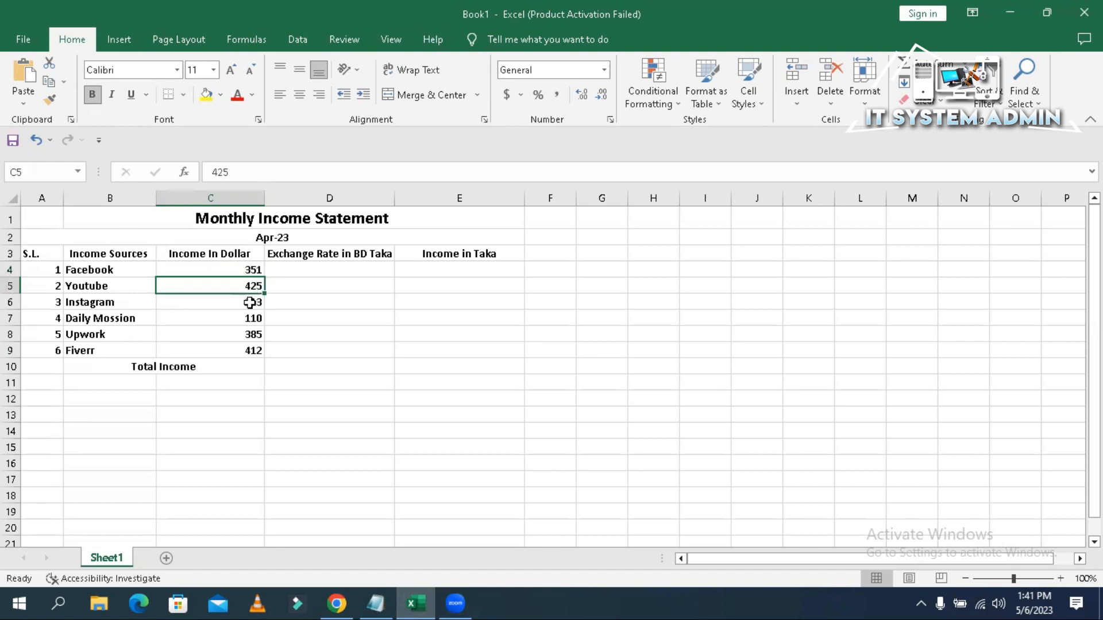
left_click(251, 302)
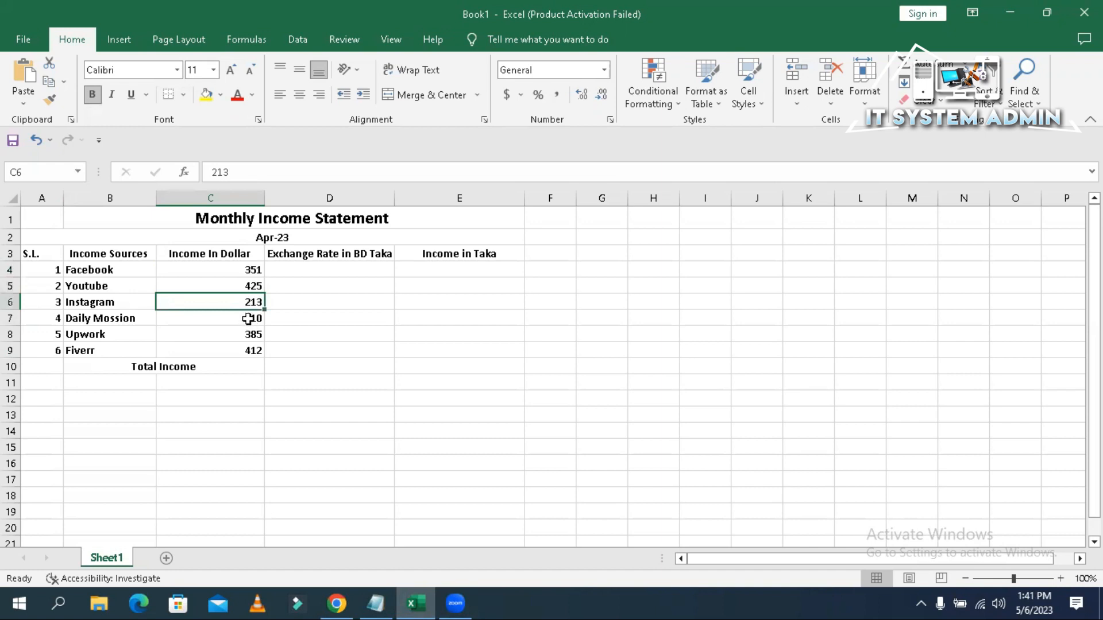
left_click(238, 320)
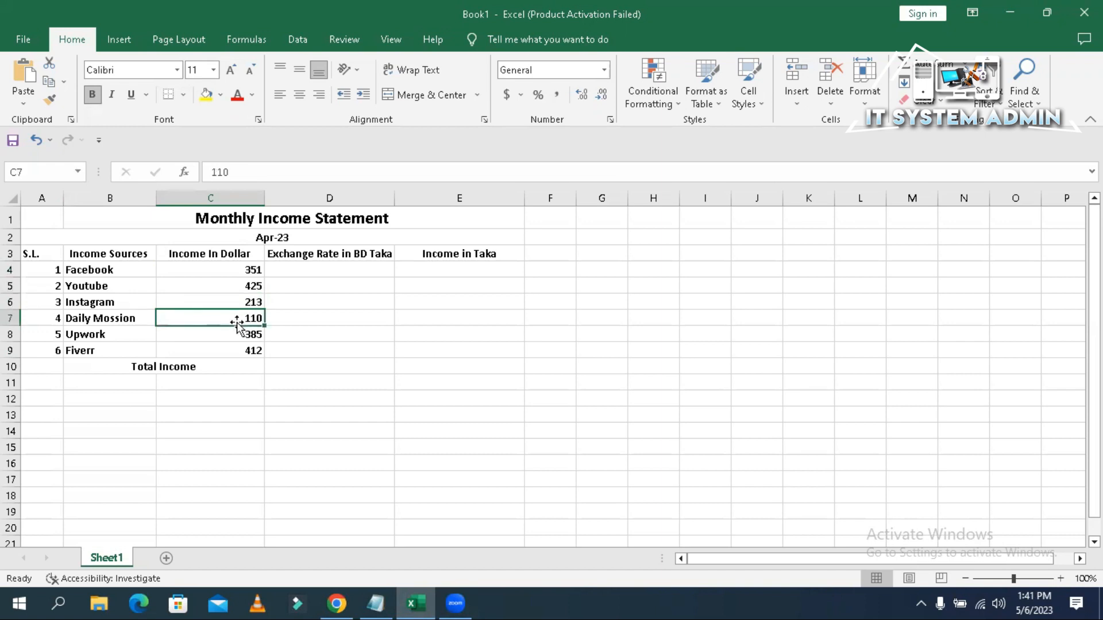
left_click(239, 341)
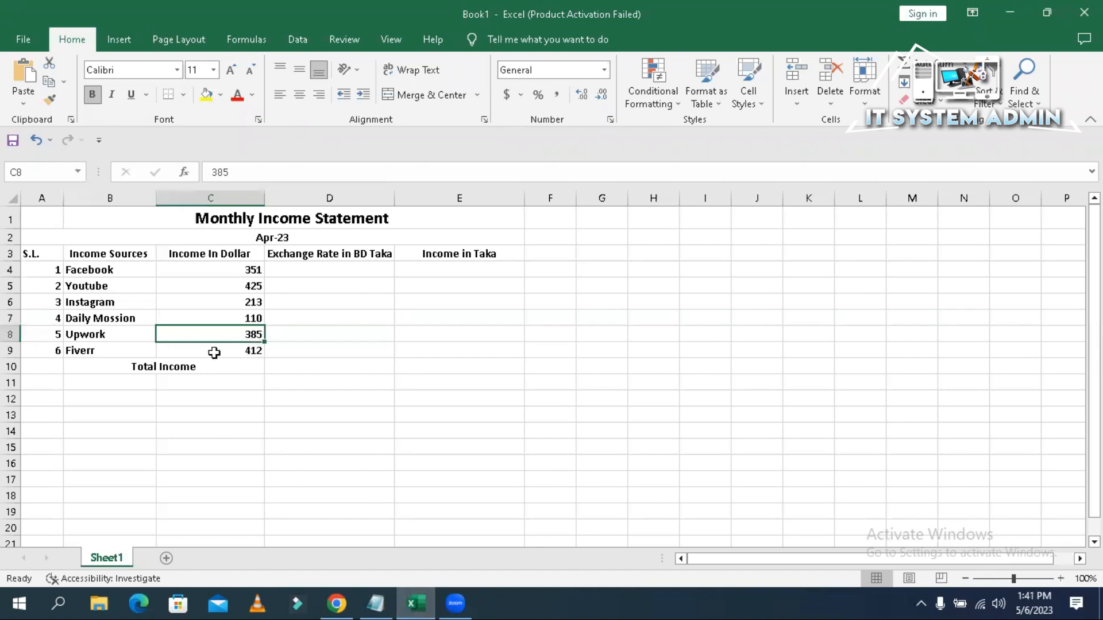
left_click(236, 356)
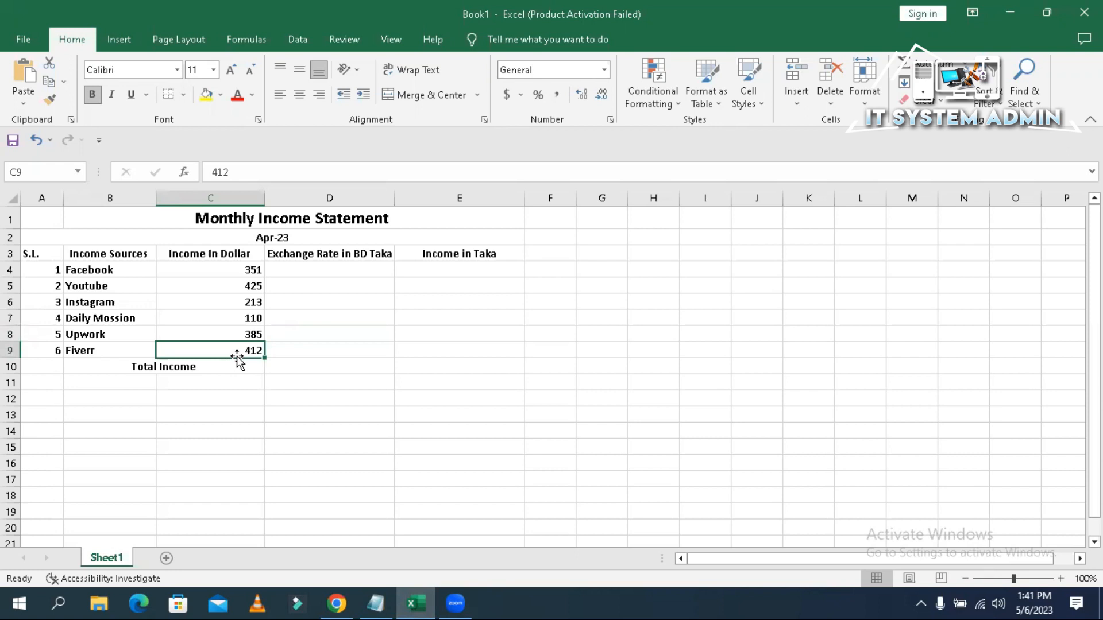
- Search Google for 'dollar to taka' to find the rate of 106.49 Bangladeshi Taka per dollar
left_click(372, 270)
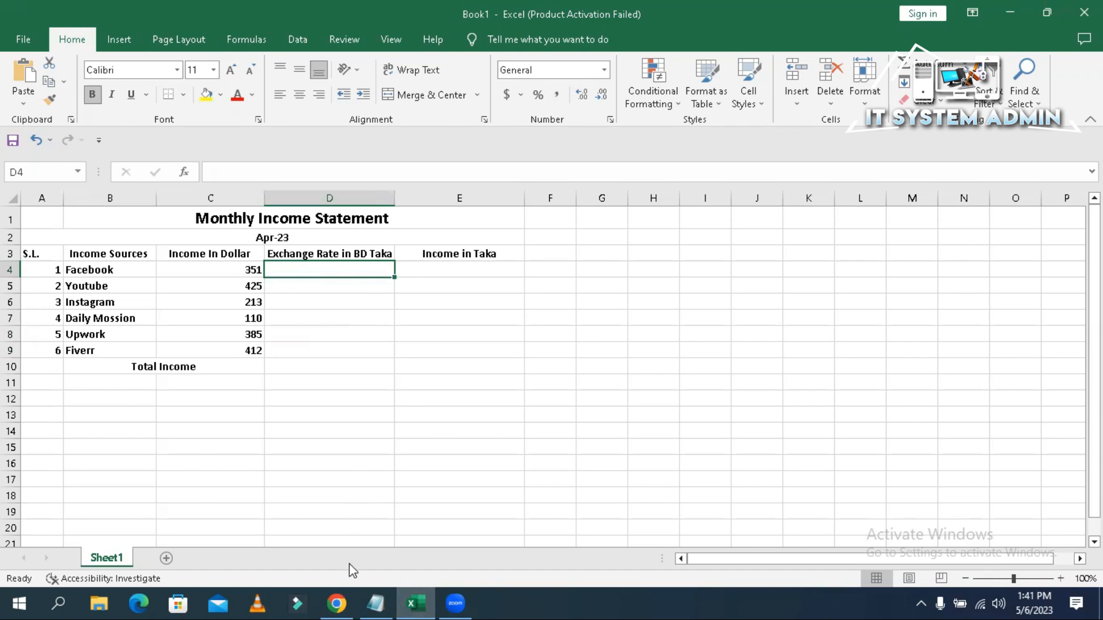
left_click(337, 603)
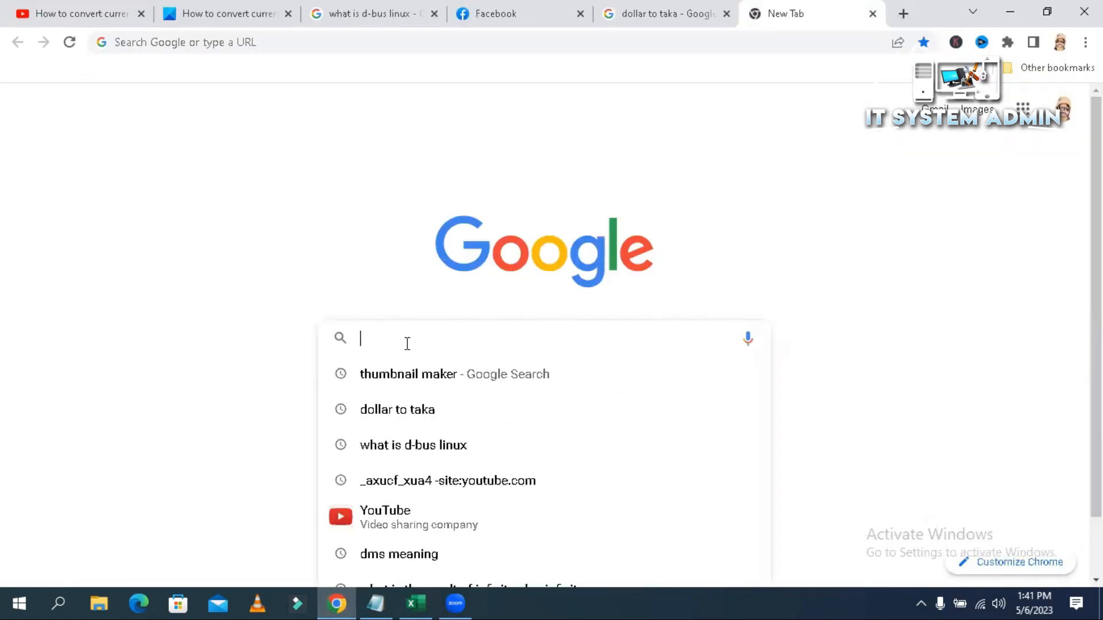
type("dollar to")
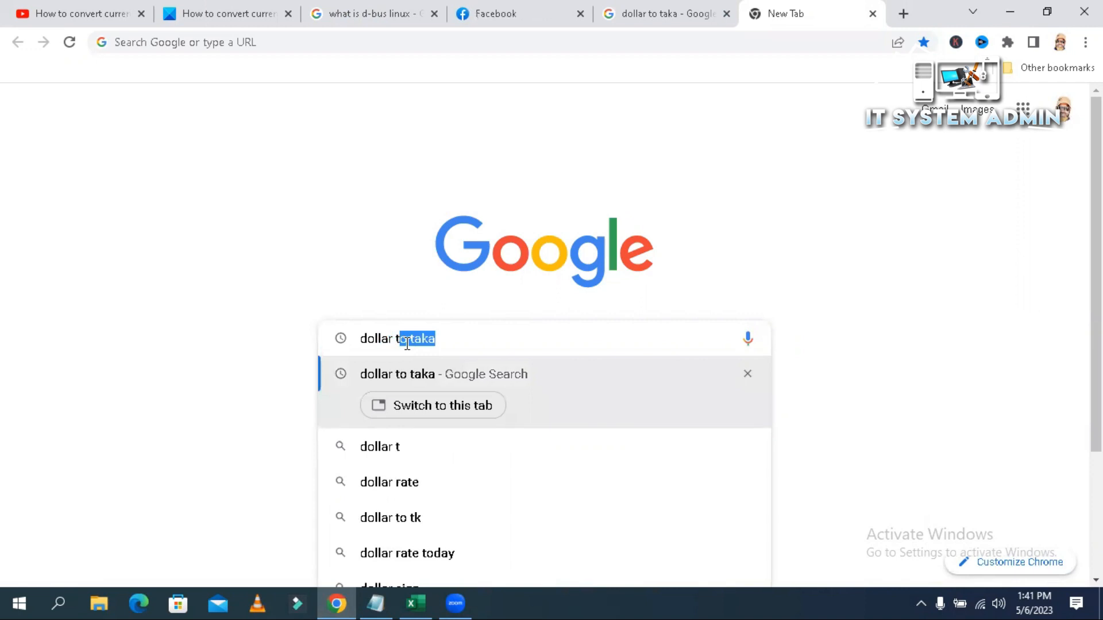
type(" taka")
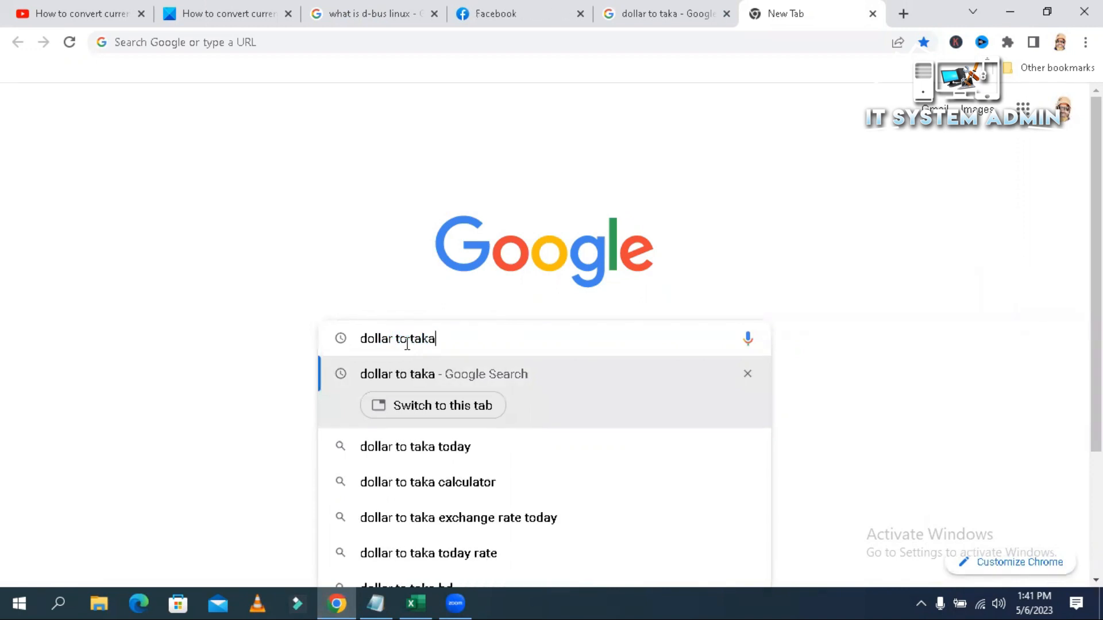
key("Return")
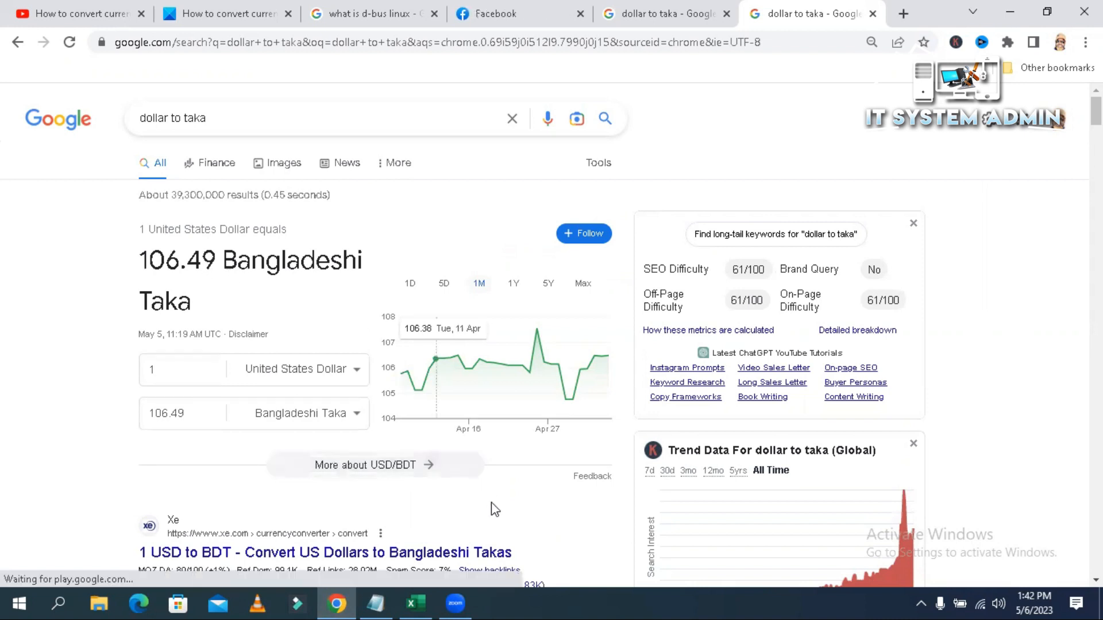
left_click(420, 602)
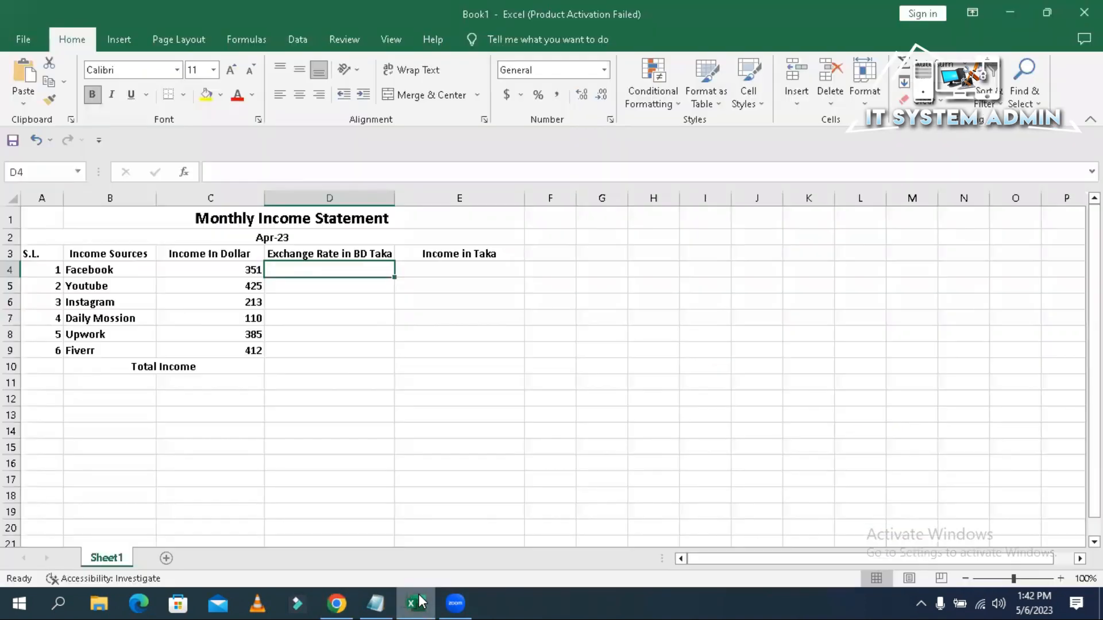
- Enter the exchange rate 106.49 in cell D4
left_click(358, 282)
left_click(358, 271)
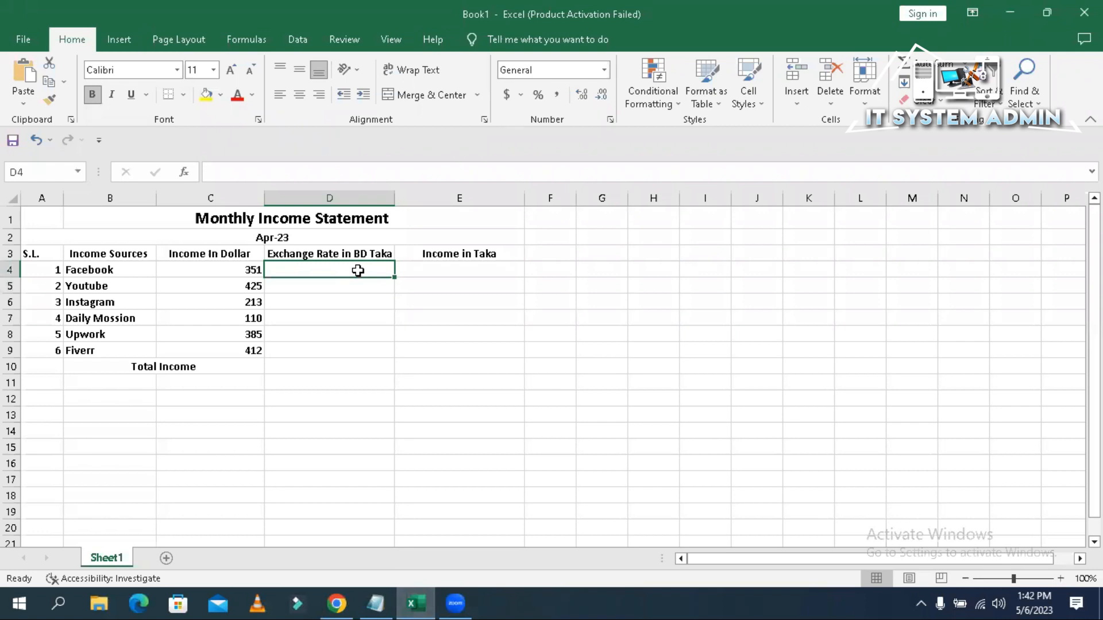
type("106.49")
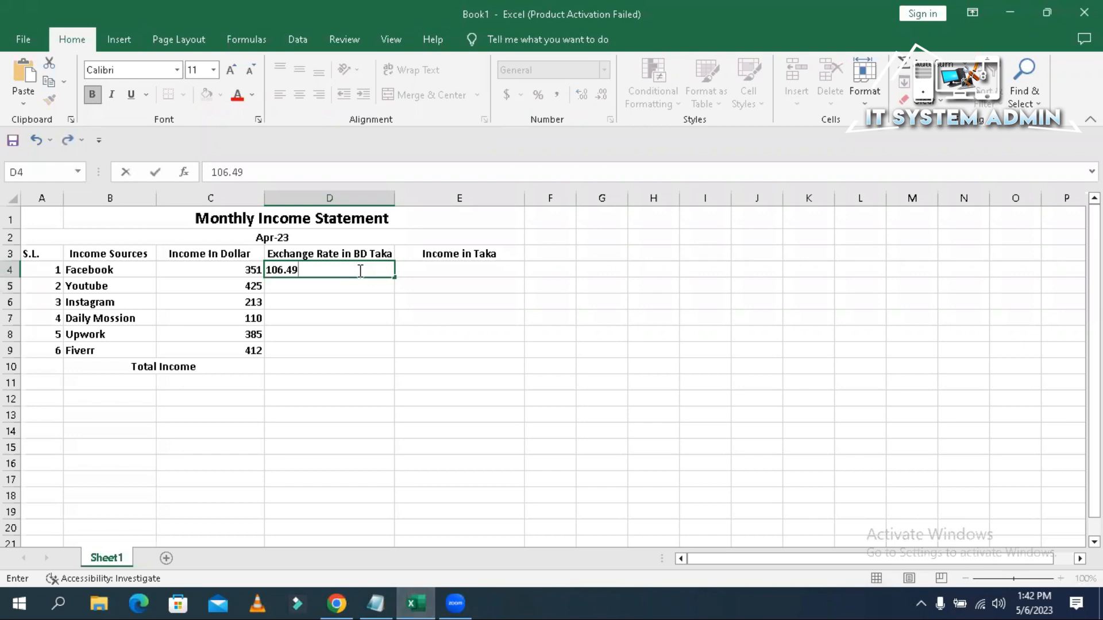
key("Return")
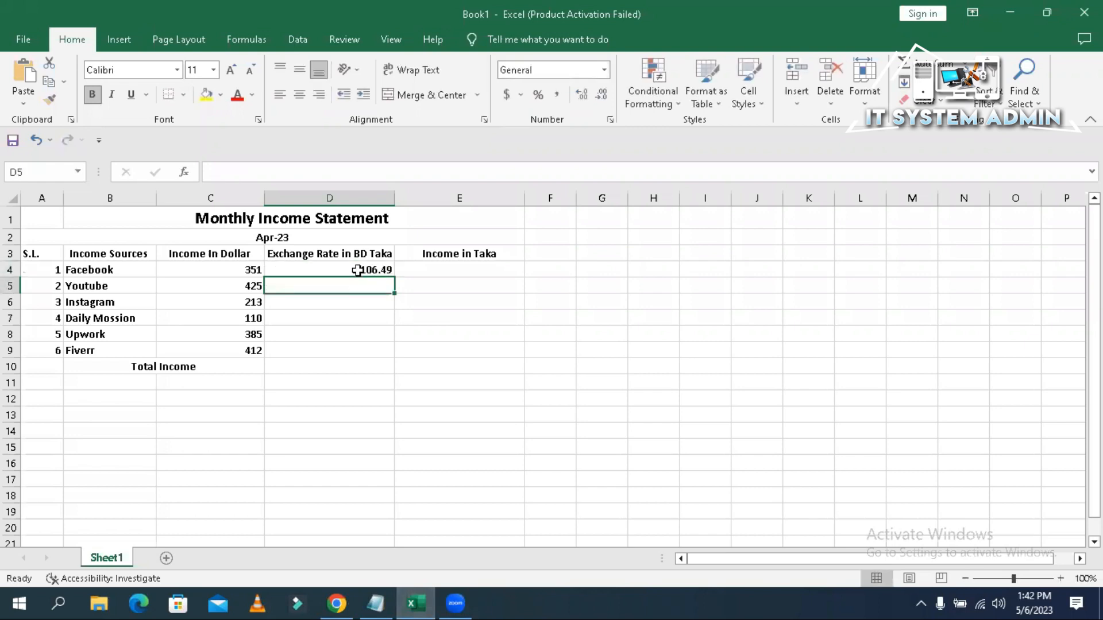
left_click(440, 270)
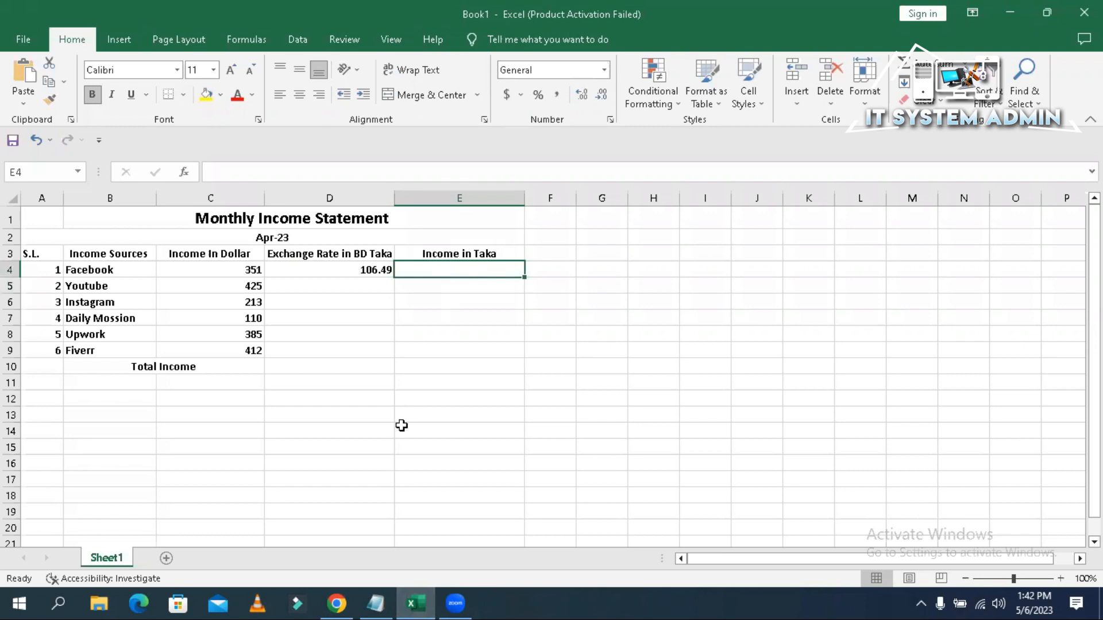
- Copy the full income-in-Taka formula template line from Notepad
left_click(377, 603)
left_click(274, 192)
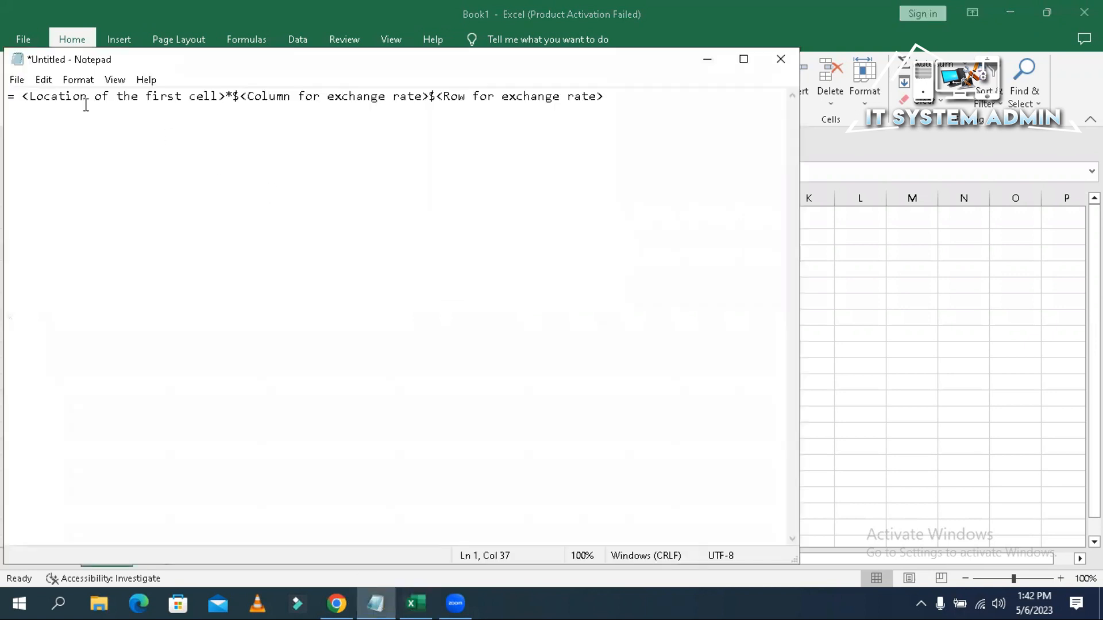
left_click_drag(17, 96, 235, 96)
left_click_drag(613, 94, 7, 94)
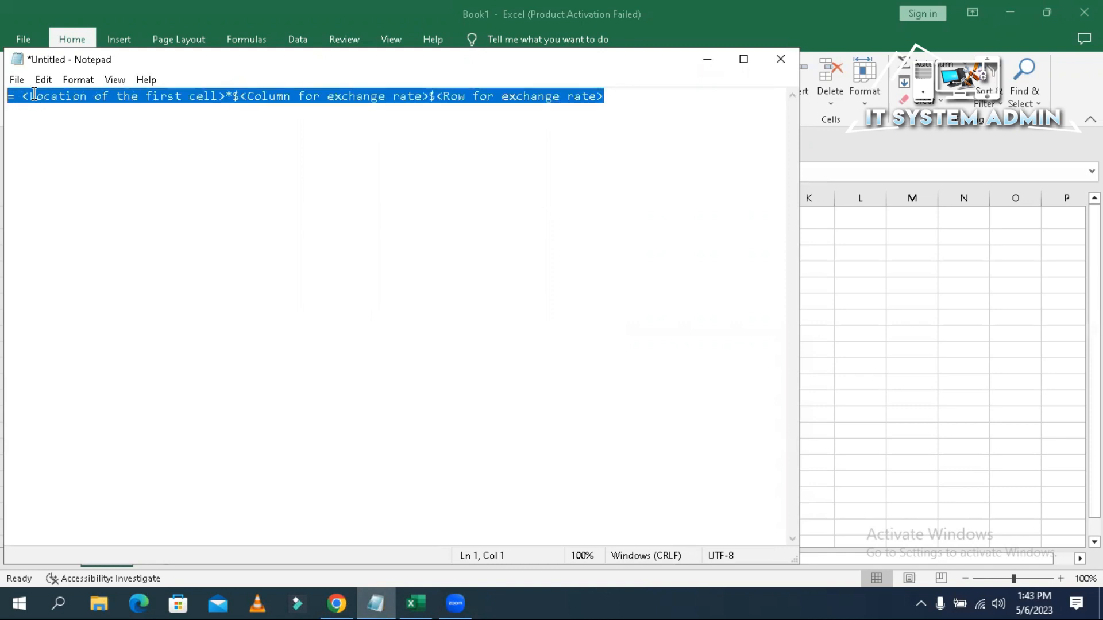
right_click(34, 94)
left_click(78, 142)
left_click(695, 52)
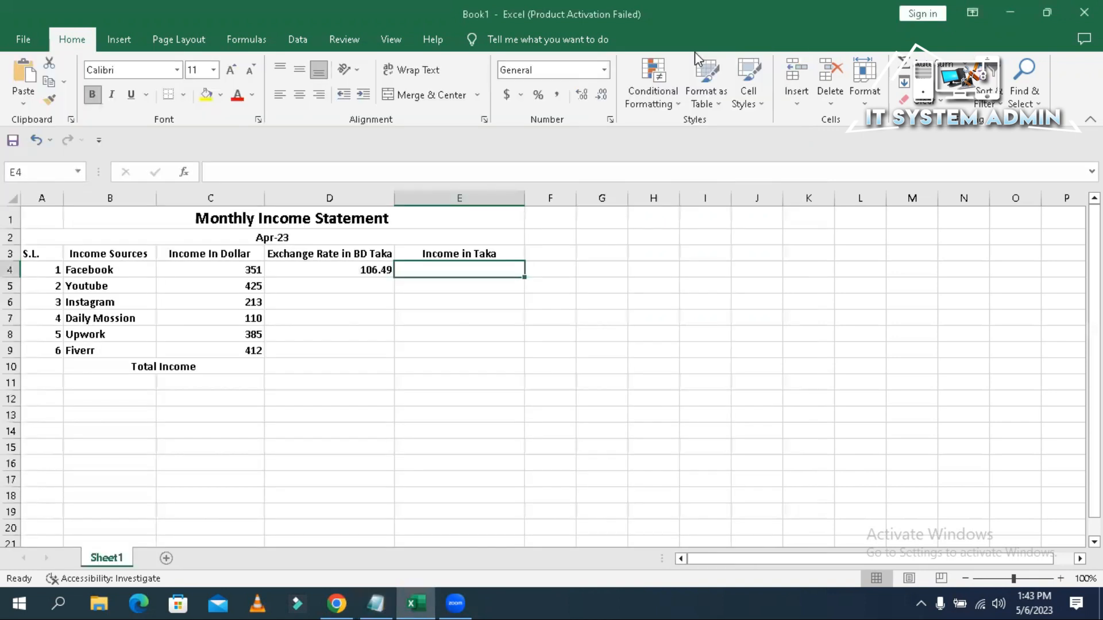
- Paste the formula template into E4 as plain text, checking Facebook's income in C4
right_click(471, 270)
left_click(505, 289)
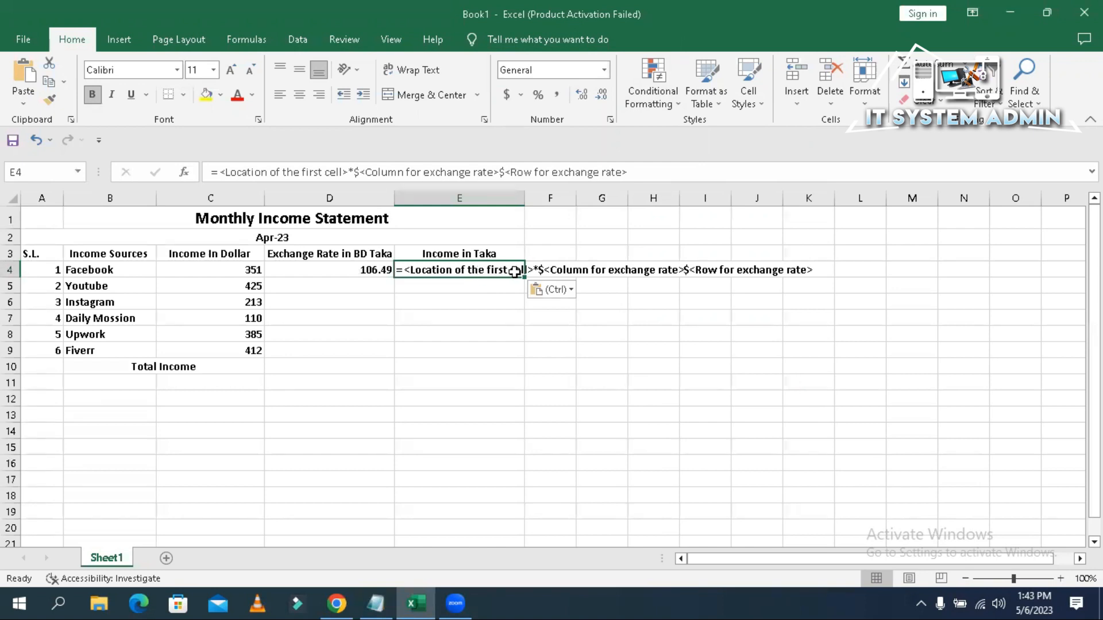
left_click(237, 266)
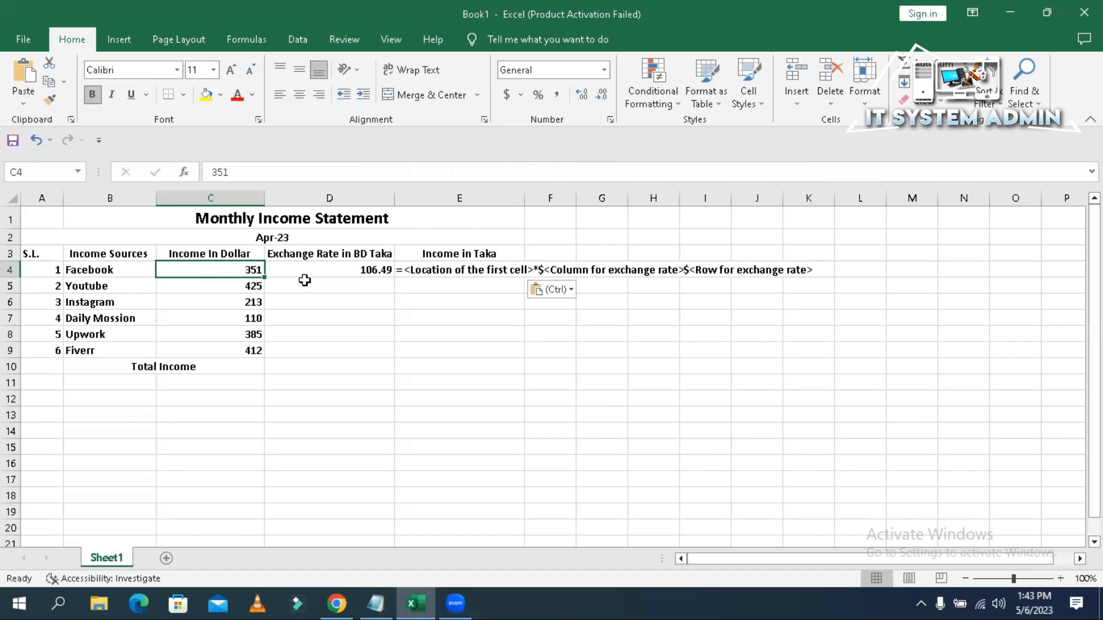
left_click(497, 271)
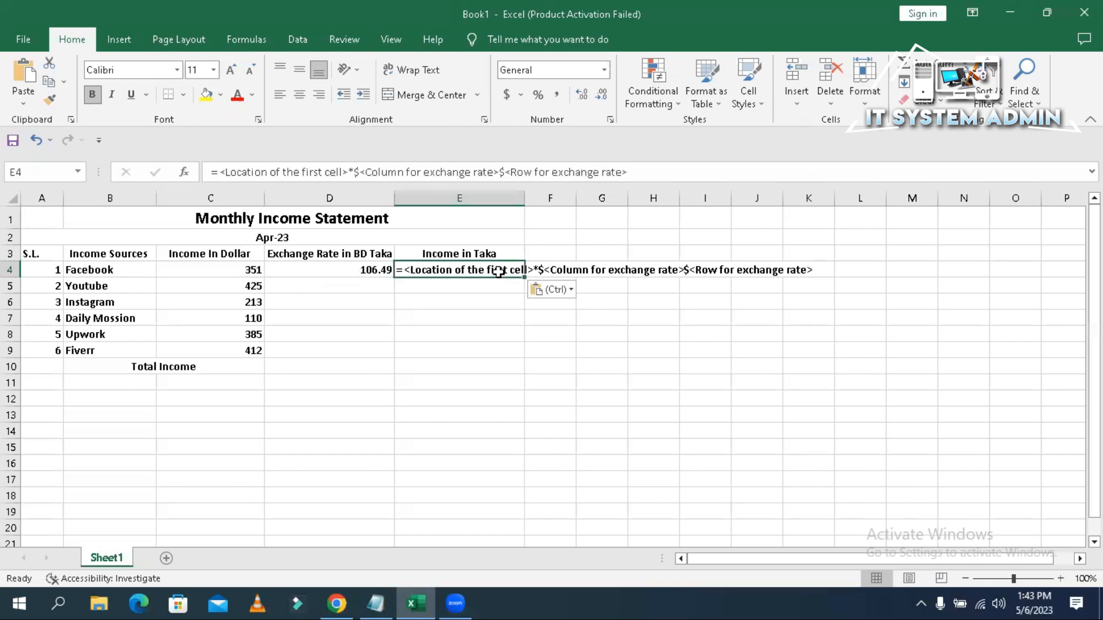
- Replace the first-cell placeholder in E4's template with C
double_click(502, 272)
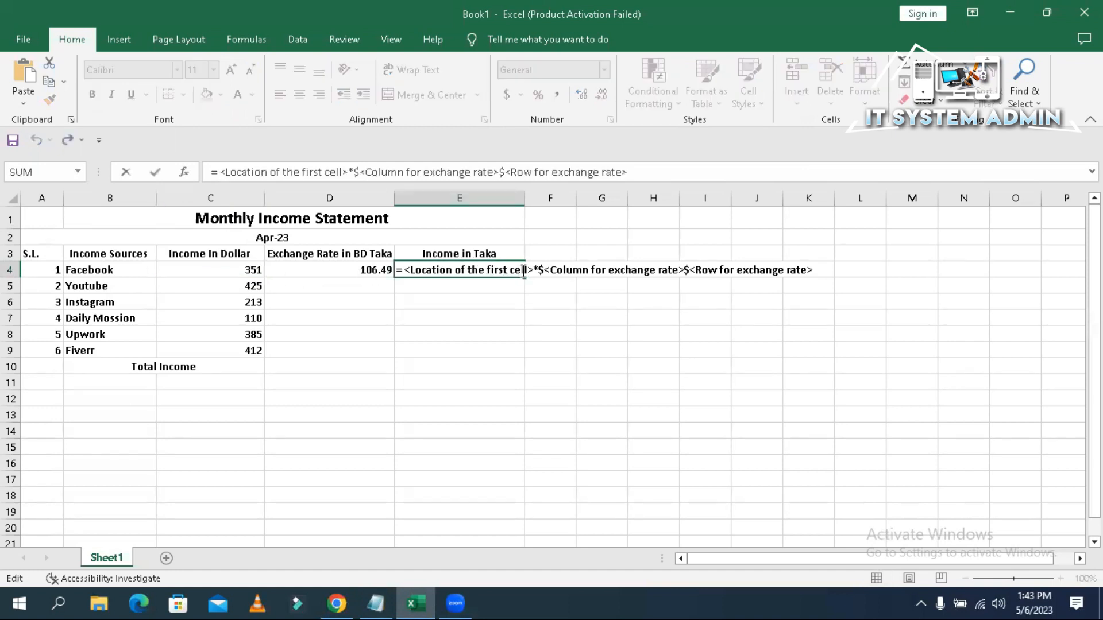
left_click(525, 272)
key("BackSpace")
key("BackSpace")
key("BackSpace")
key("BackSpace")
key("BackSpace")
key("BackSpace")
key("BackSpace")
key("BackSpace")
key("BackSpace")
key("BackSpace")
key("BackSpace")
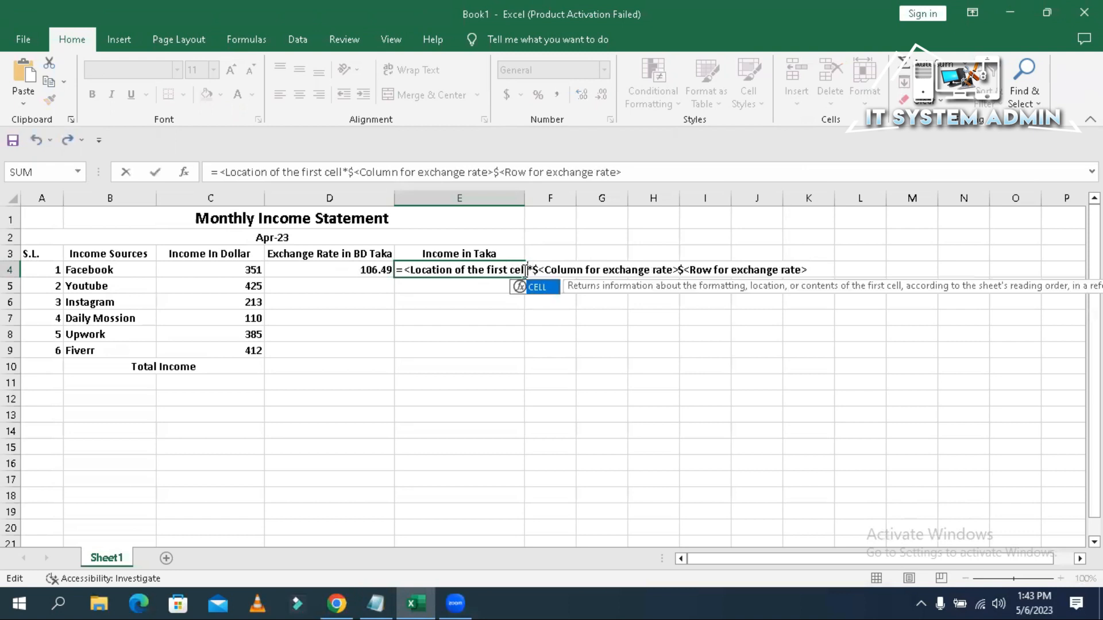
key("BackSpace")
key("BackSpace")
key("BackSpace")
key("BackSpace")
key("BackSpace")
key("BackSpace")
key("BackSpace")
key("BackSpace")
key("BackSpace")
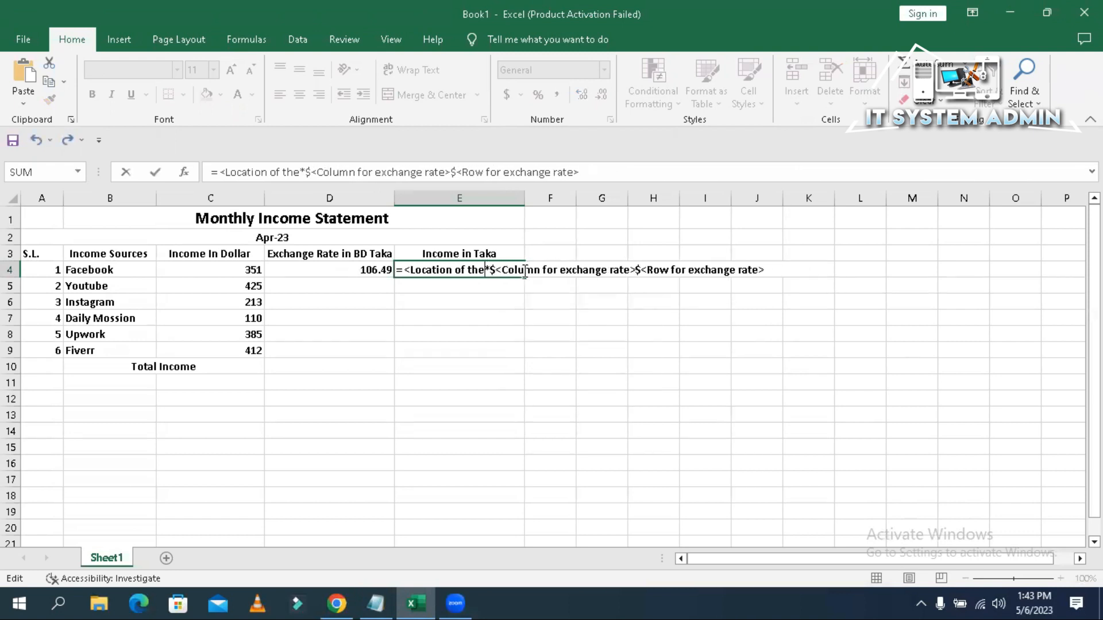
key("BackSpace")
key("BackSpace")
key("BackSpace")
key("BackSpace")
key("BackSpace")
key("BackSpace")
key("BackSpace")
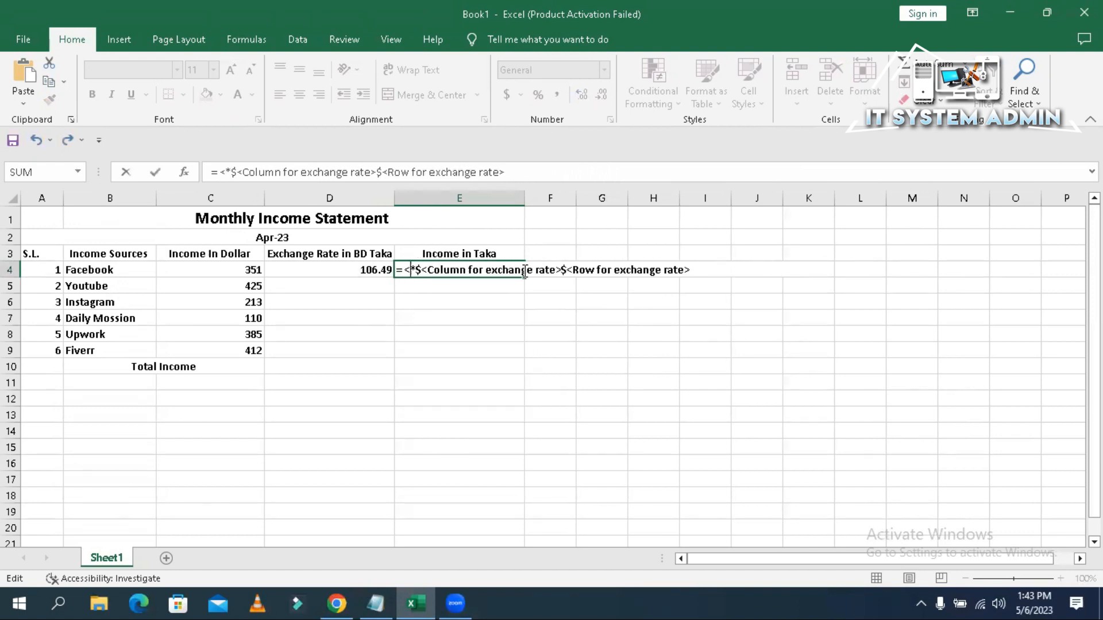
type("C4")
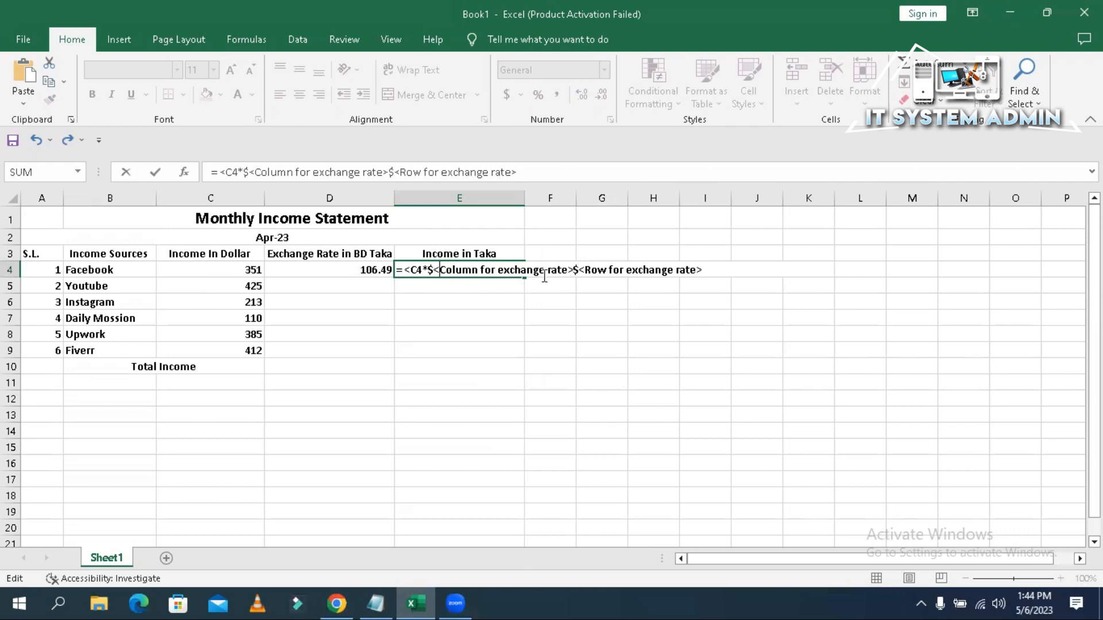
- Replace the column and row placeholders with D and 4, accepting Excel's correction =C4*$D$4
key("Right")
key("Right")
key("Right")
key("Right")
key("Right")
key("Right")
key("Right")
key("Right")
key("Right")
key("Right")
key("Right")
key("BackSpace")
key("BackSpace")
key("BackSpace")
key("BackSpace")
key("BackSpace")
key("BackSpace")
key("BackSpace")
key("BackSpace")
key("BackSpace")
key("BackSpace")
key("BackSpace")
key("BackSpace")
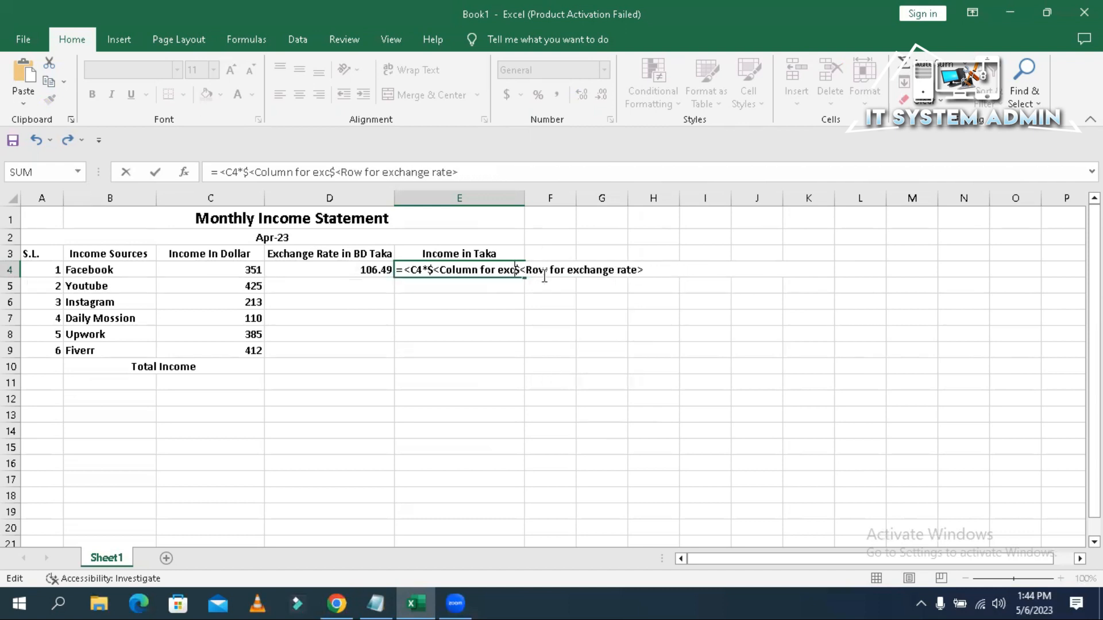
key("BackSpace")
key("BackSpace")
key("BackSpace")
key("BackSpace")
key("BackSpace")
key("BackSpace")
key("BackSpace")
key("BackSpace")
key("BackSpace")
key("BackSpace")
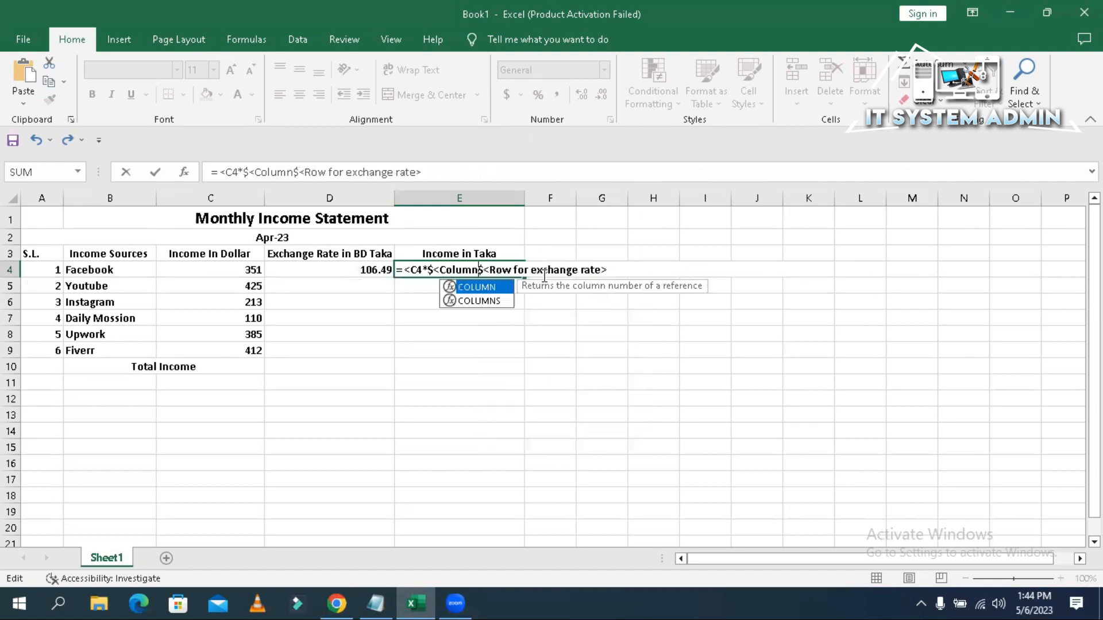
key("BackSpace")
key("BackSpace")
key("BackSpace")
key("BackSpace")
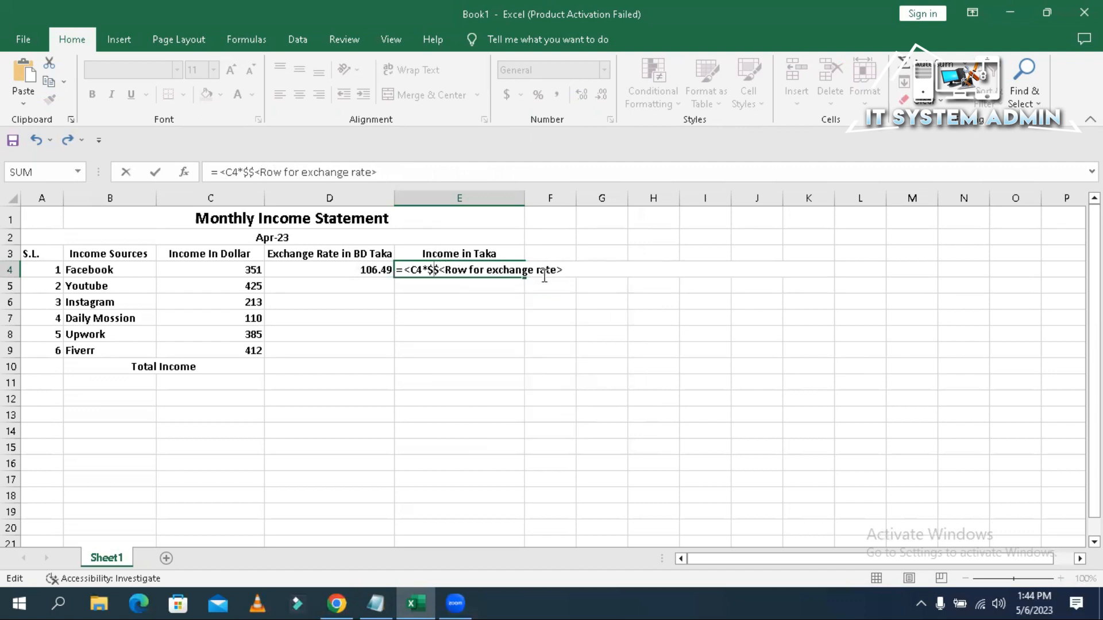
type("D")
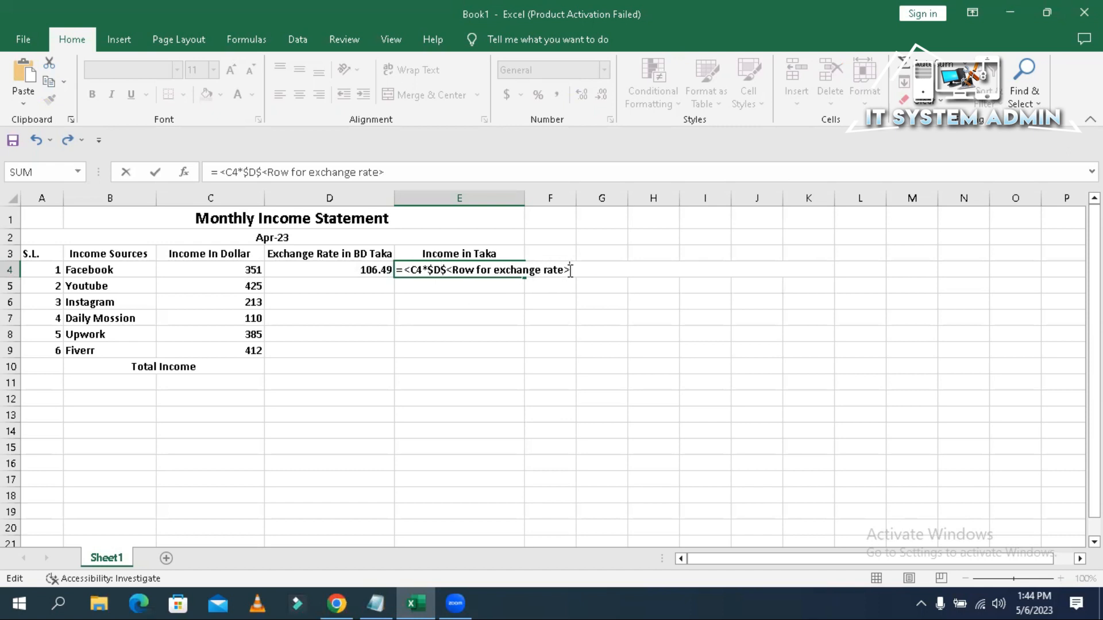
key("BackSpace")
key("BackSpace")
key("BackSpace")
key("BackSpace")
key("BackSpace")
key("BackSpace")
key("BackSpace")
key("BackSpace")
key("BackSpace")
key("BackSpace")
key("BackSpace")
key("BackSpace")
key("BackSpace")
key("BackSpace")
key("BackSpace")
key("BackSpace")
key("BackSpace")
key("BackSpace")
key("BackSpace")
key("BackSpace")
key("BackSpace")
key("BackSpace")
key("BackSpace")
type("4*$D$4")
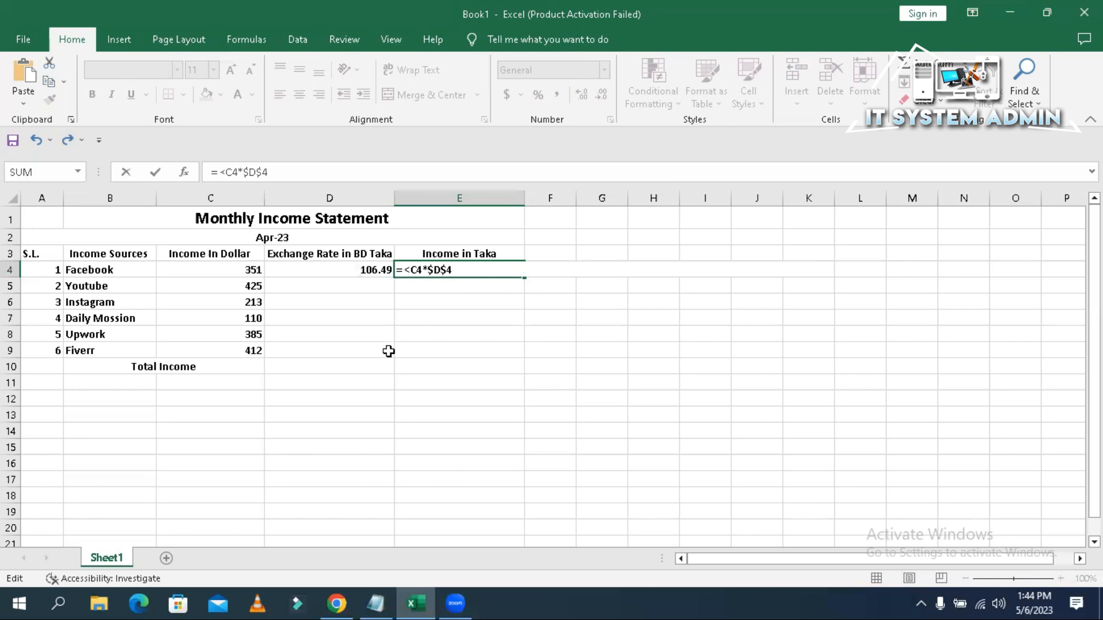
key("Return")
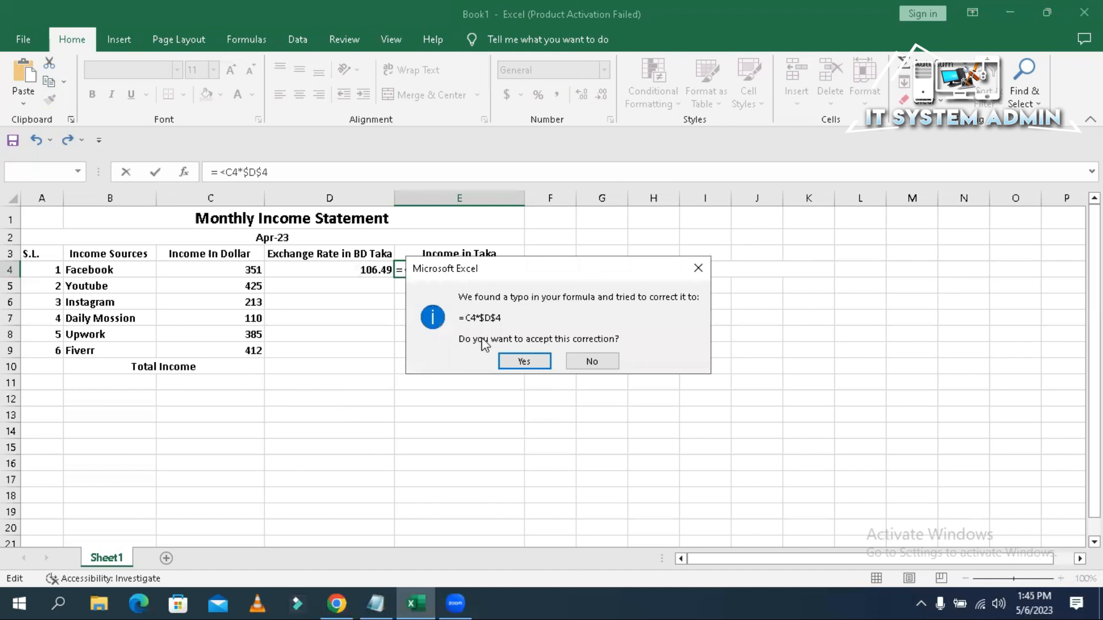
left_click(521, 361)
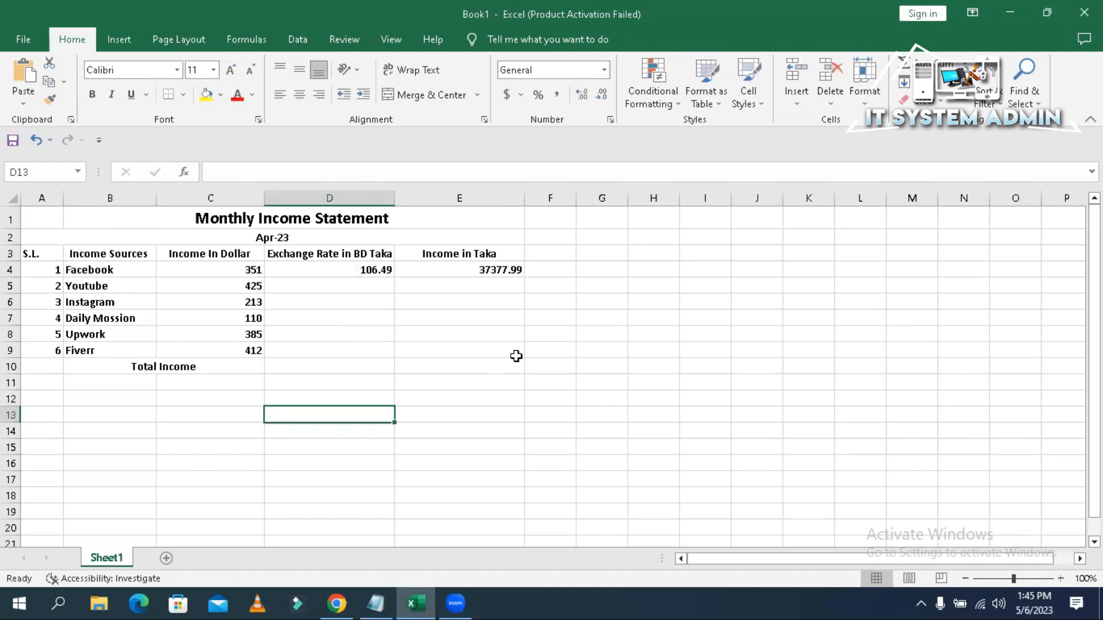
- Check that E4's formula =C4*$D$4 gives 37377.99 Taka
left_click(467, 268)
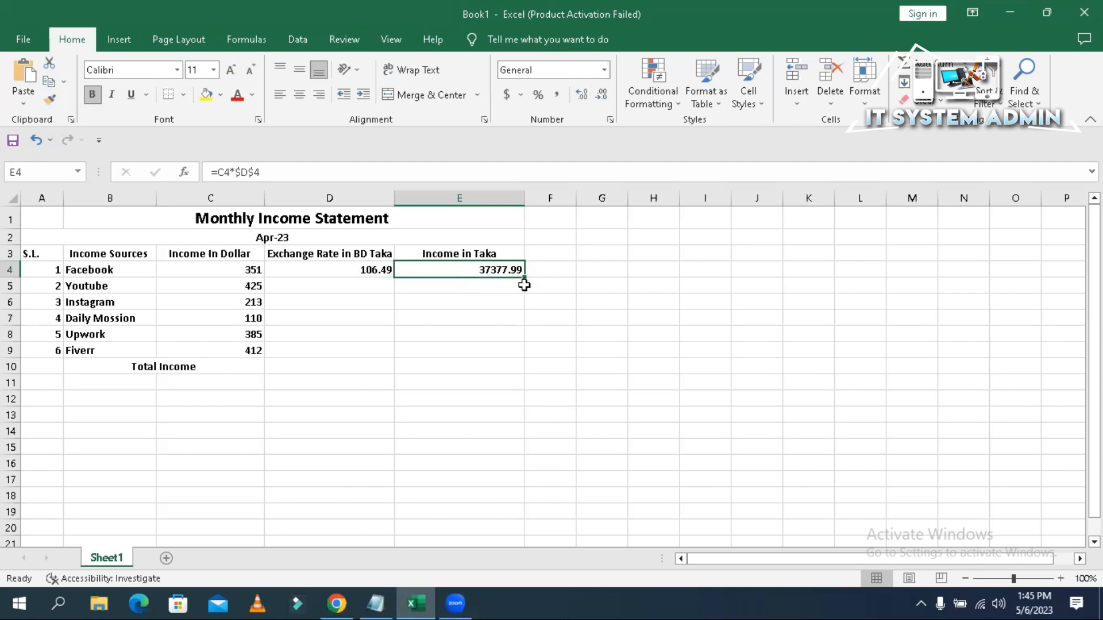
- Fill E4's formula down to E9 and confirm E5 uses C5 and $D$4
left_click_drag(524, 277, 517, 352)
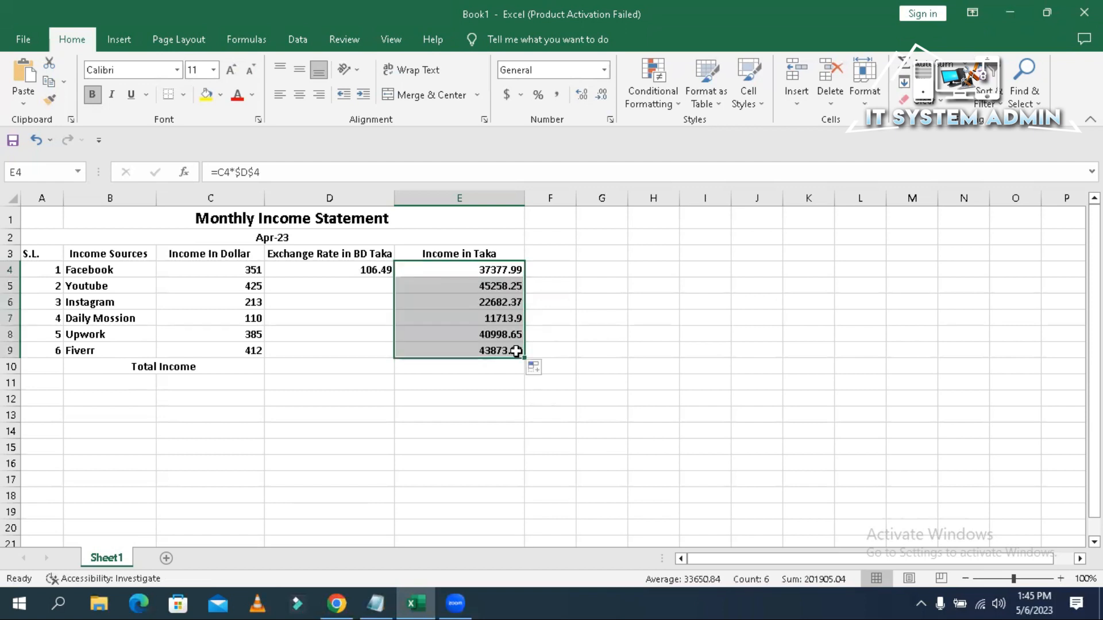
left_click(460, 285)
left_click(216, 288)
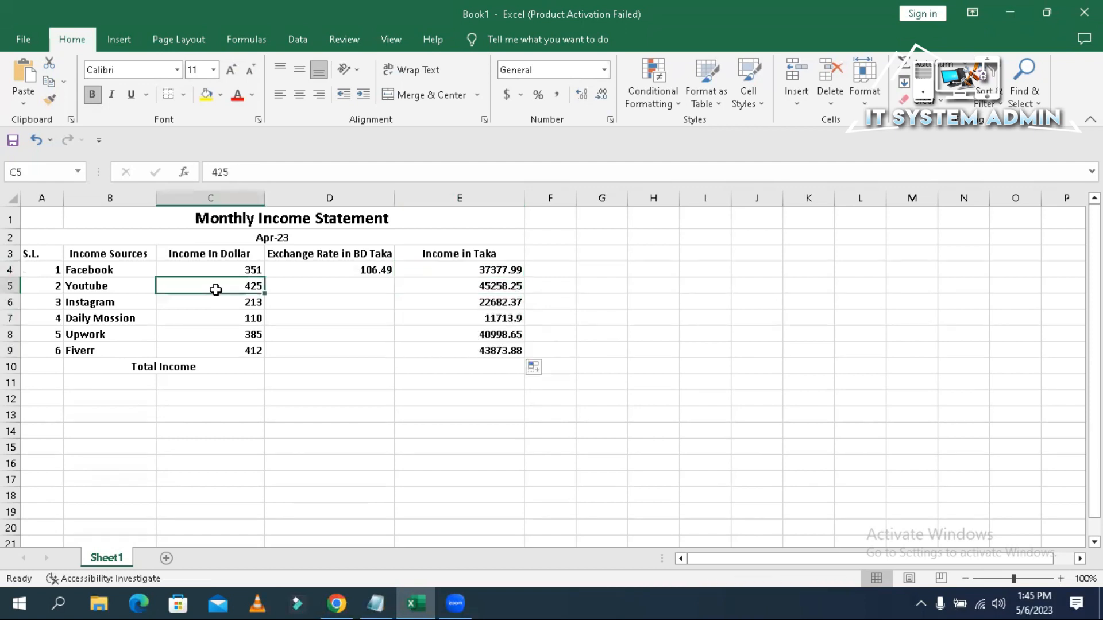
left_click(474, 291)
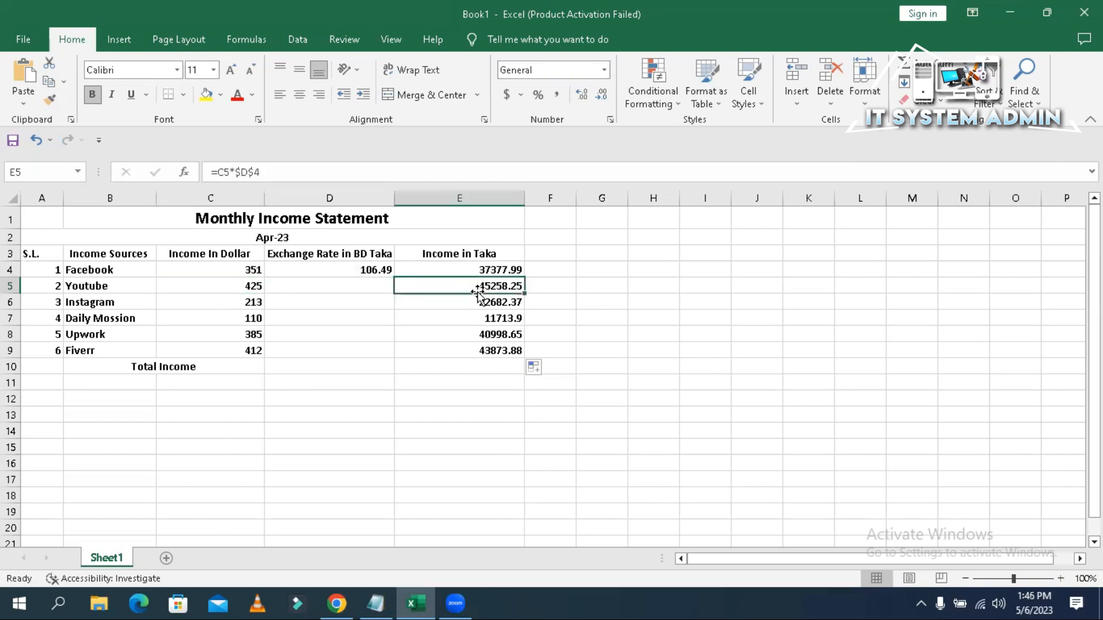
left_click(482, 368)
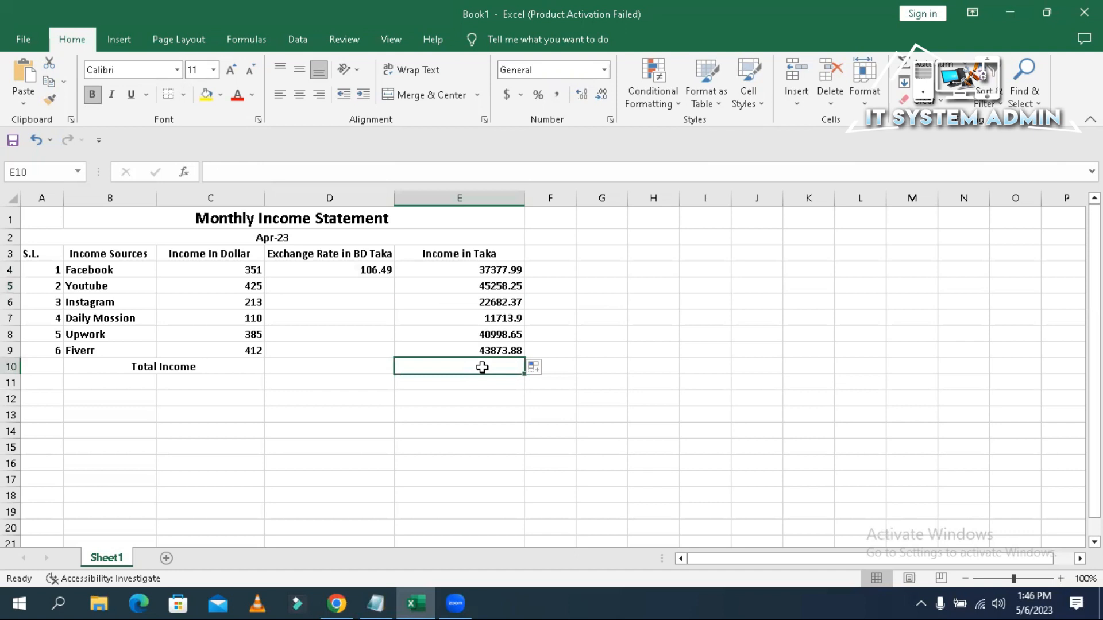
- Enter =E4+E5+E6+E7+E4+E9 as the Total Income in E10, giving 198284.38
left_click(268, 171)
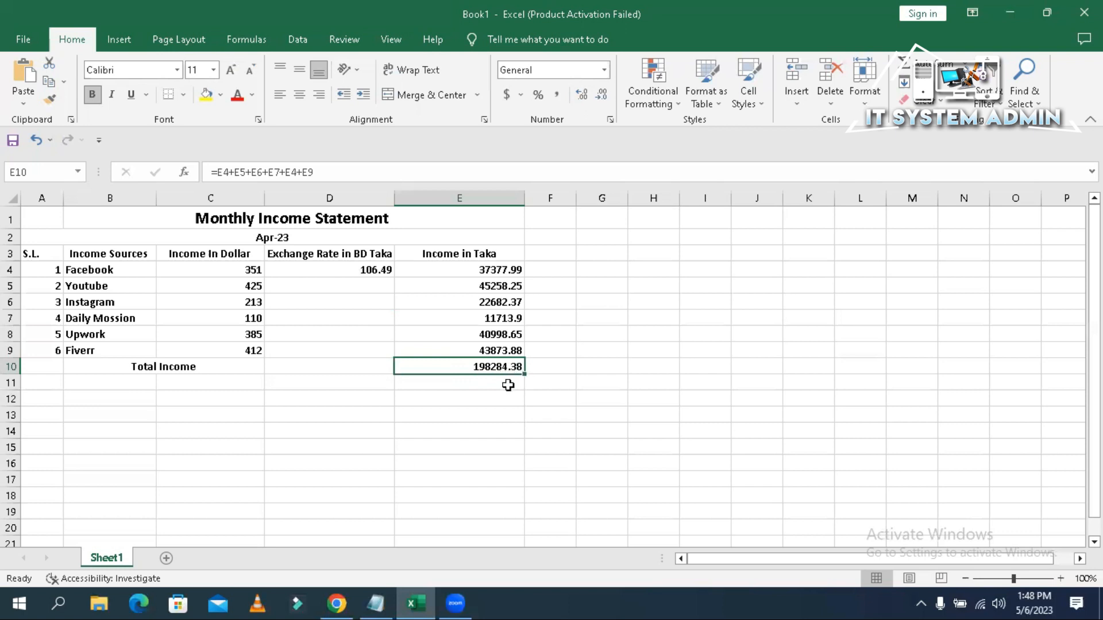
left_click(506, 385)
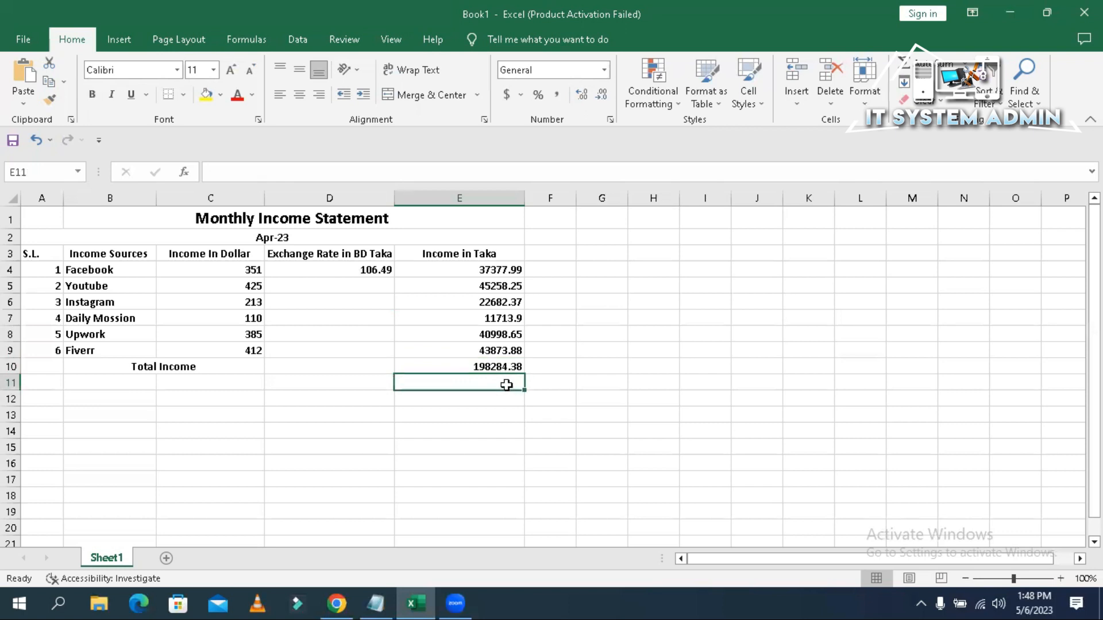